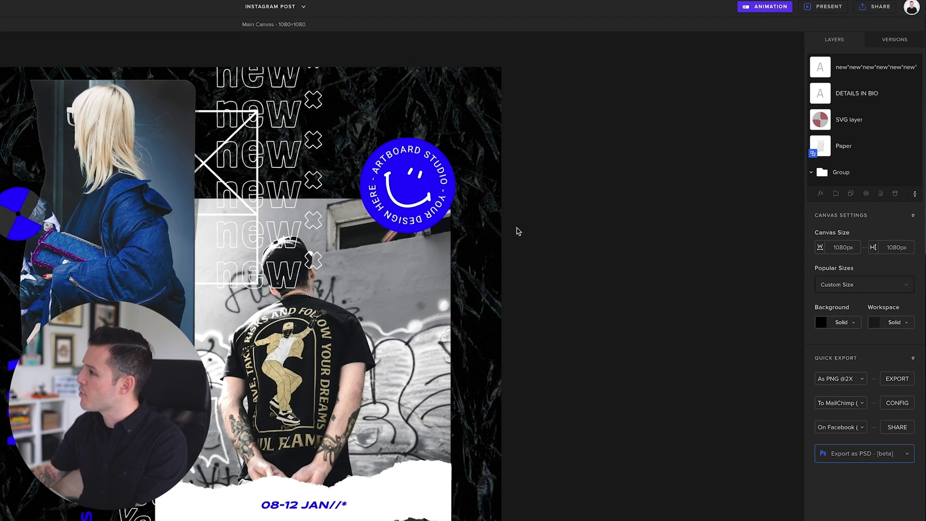
Add a new version of the Instagram post and open it for editing
click(893, 40)
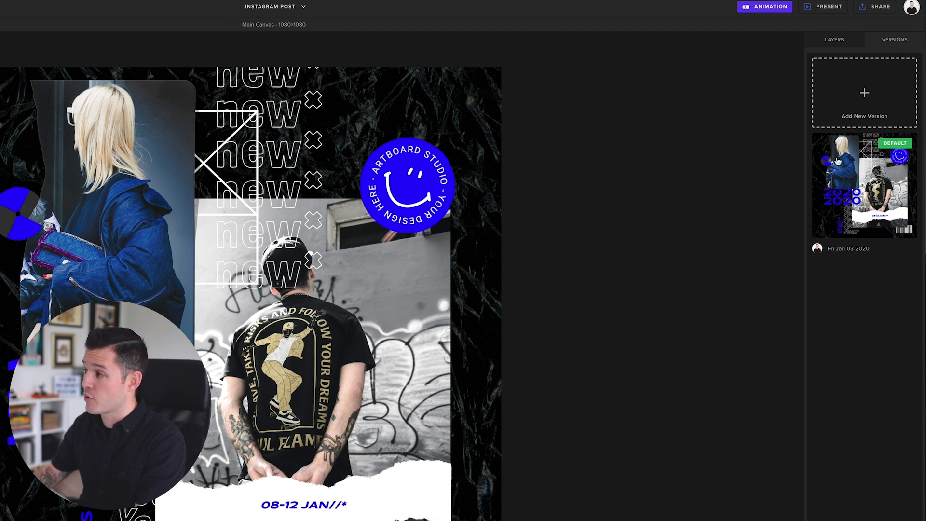
click(856, 98)
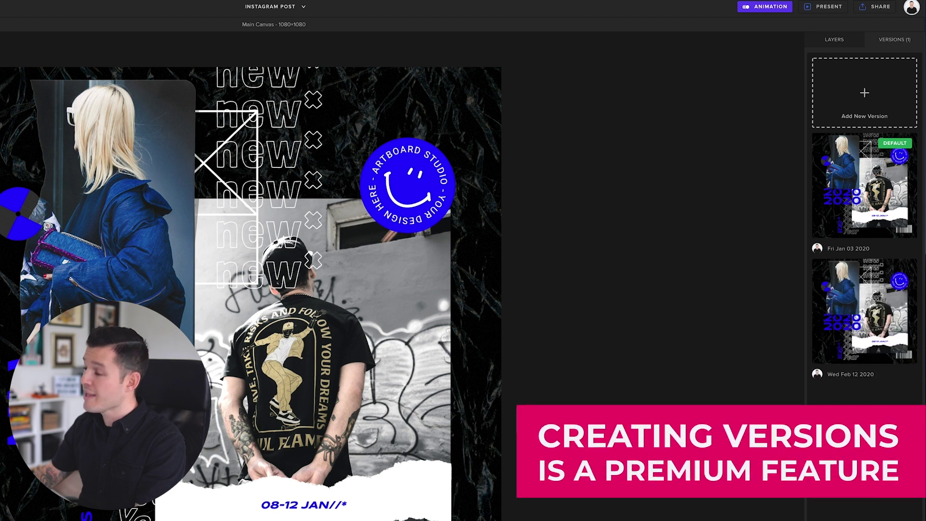
click(845, 286)
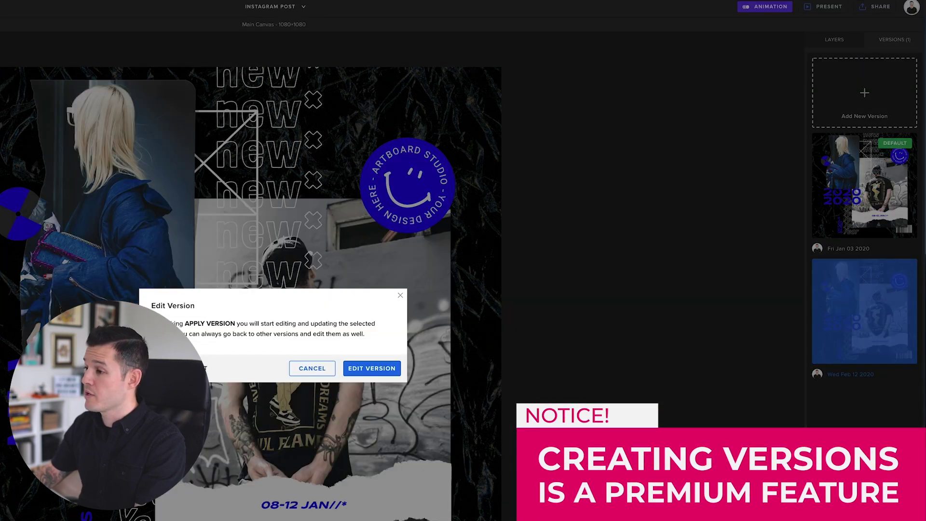
click(371, 369)
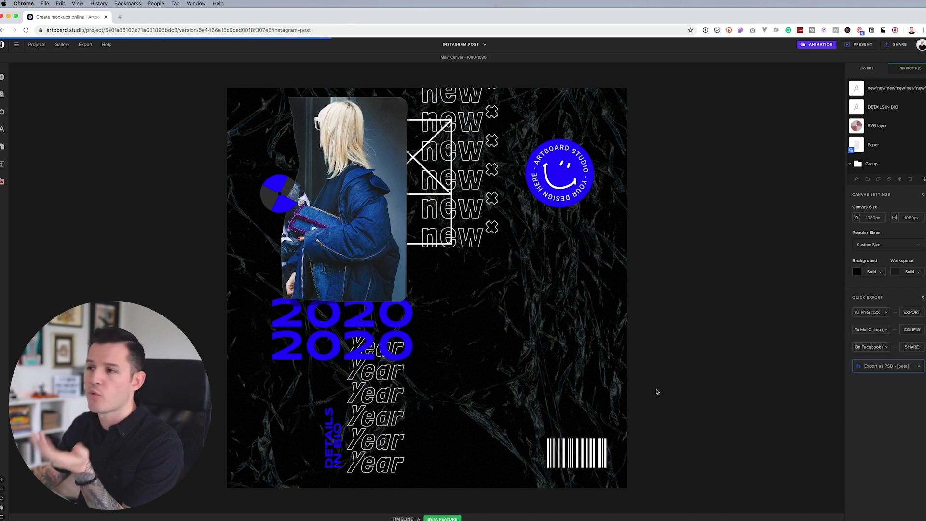
Tilt the T-shirt photo about 18° and the blonde woman's photo about 17° clockwise, and move them apart on the canvas
click(537, 309)
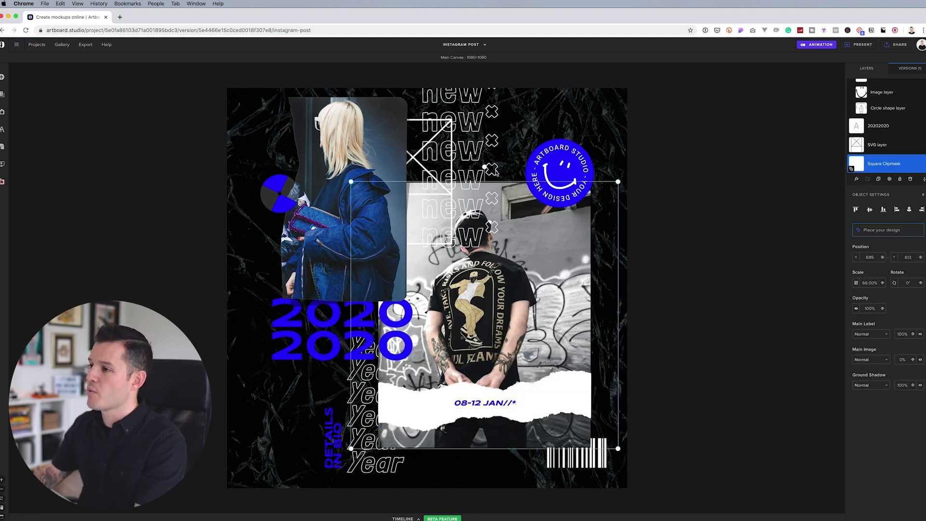
drag(484, 166, 530, 174)
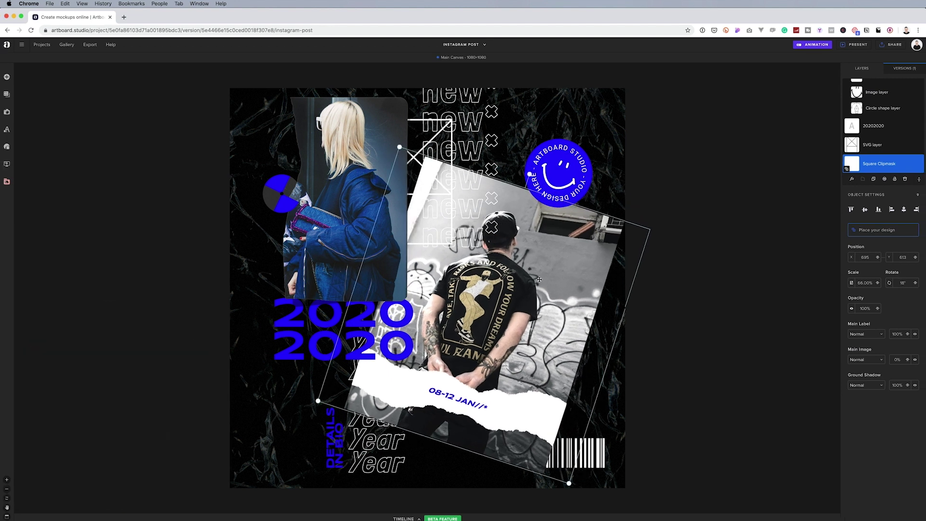
drag(352, 232, 353, 257)
drag(345, 106, 382, 112)
drag(354, 202, 335, 157)
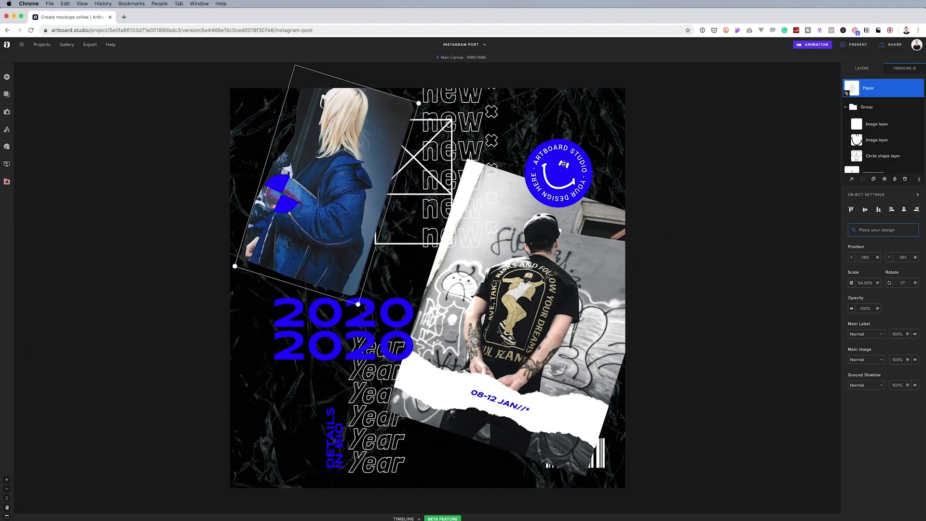
Shift the smiley badge slightly to the right and tilt the 2020, Year and DETAILS IN BIO texts clockwise together
drag(560, 160, 585, 157)
click(342, 328)
drag(342, 328, 313, 330)
drag(364, 277, 398, 282)
Rotate the repeated "new*" text to about 19° and place it at the top of the canvas between the photos
click(495, 157)
drag(495, 156, 499, 237)
drag(463, 108, 503, 116)
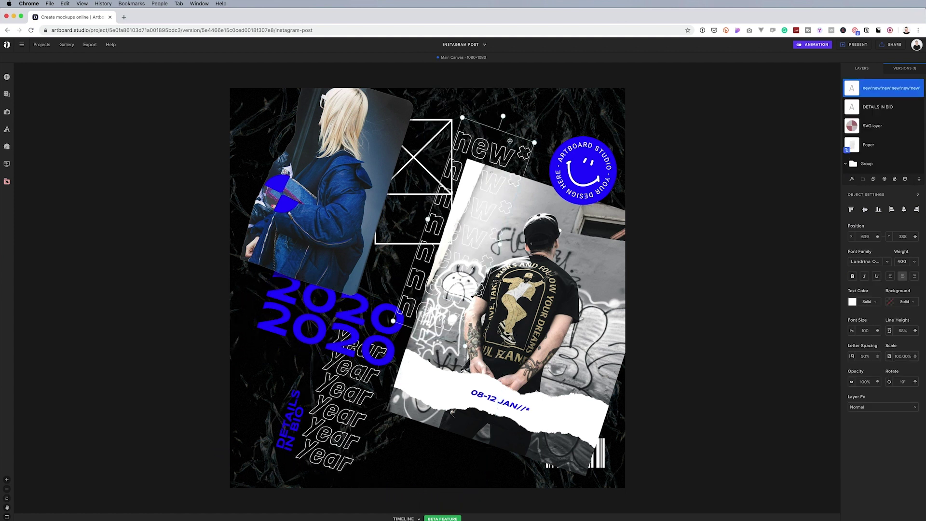
drag(507, 157, 500, 109)
click(669, 149)
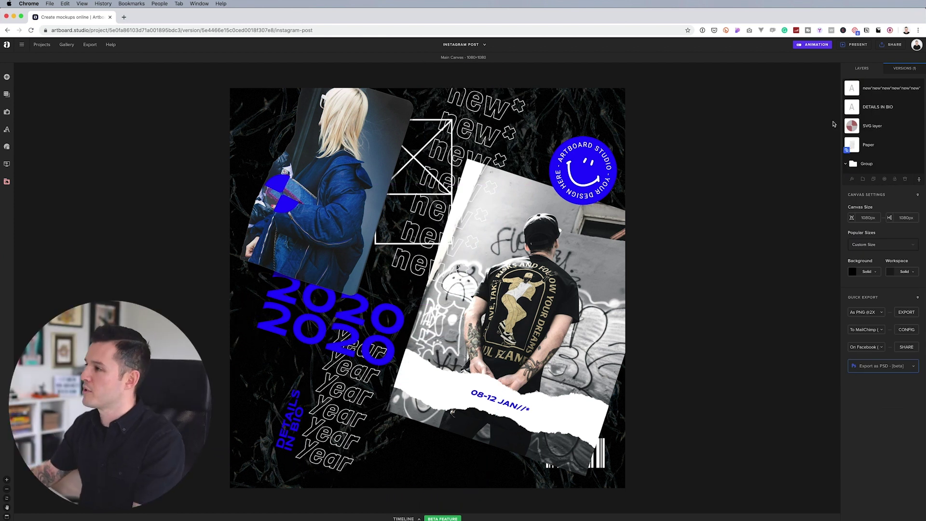
Add another version based on the tilted layout and open it for editing
click(904, 68)
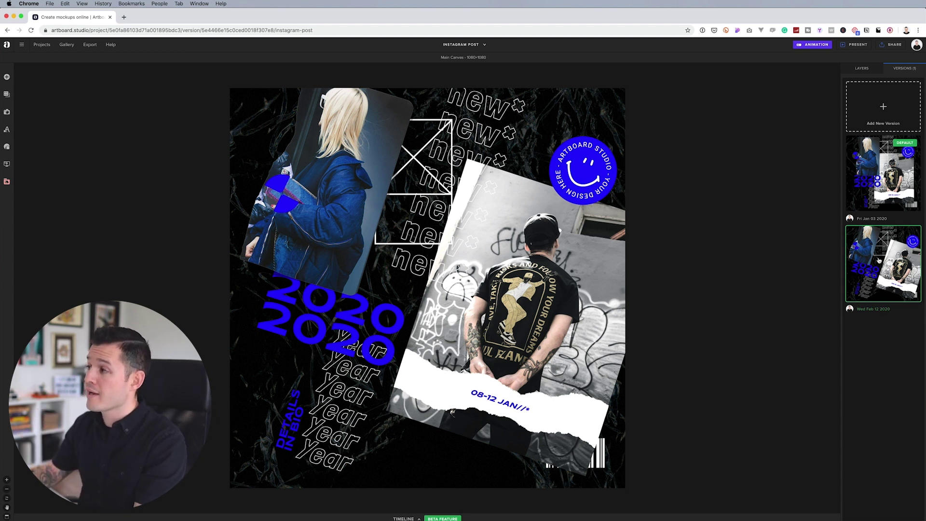
click(884, 107)
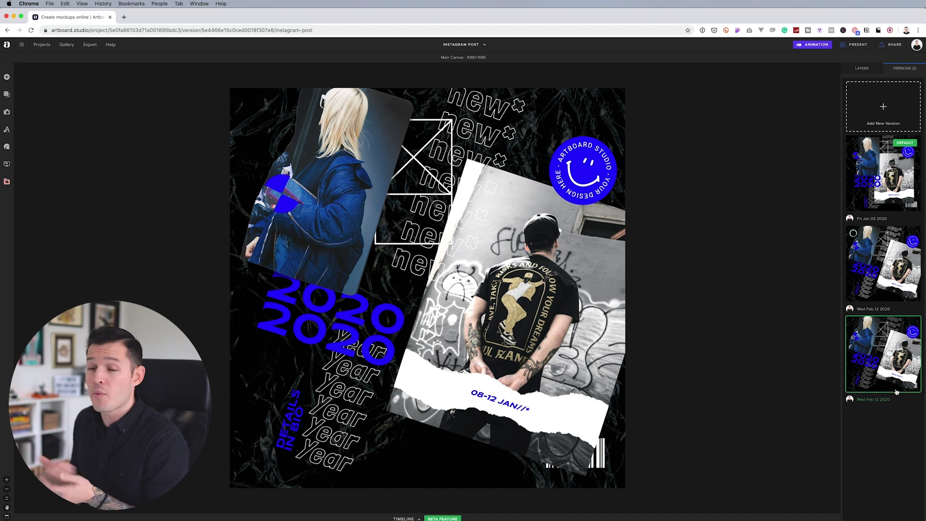
click(868, 252)
Select all design layers, rotate the whole composition counterclockwise and recentre it on the canvas
key(ctrl+a)
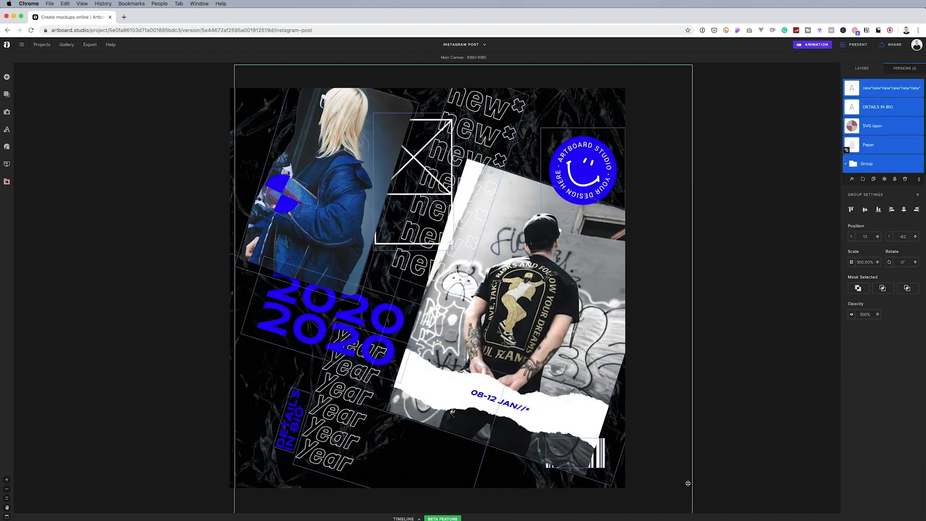
key(super+minus)
drag(545, 289, 495, 361)
drag(596, 173, 378, 96)
drag(458, 318, 505, 219)
click(728, 235)
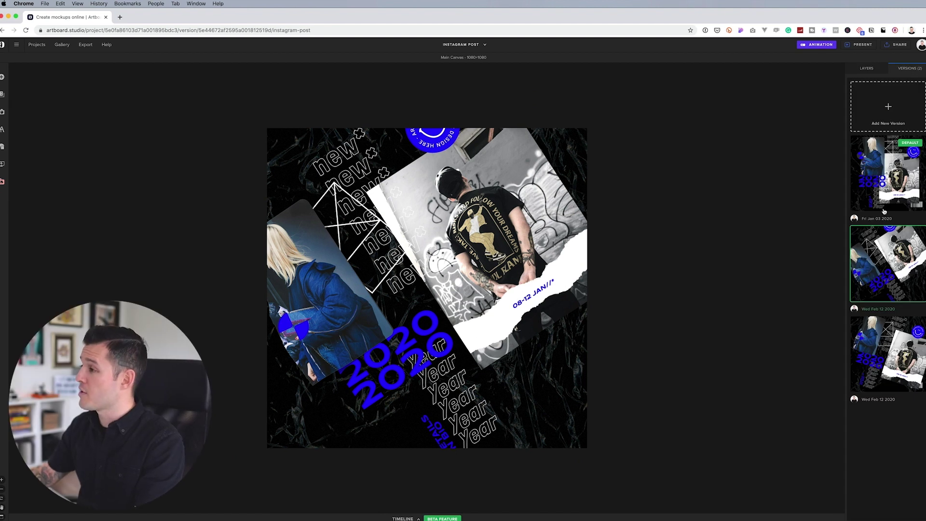
Return to editing the default version of the project and open its presentation view
click(882, 174)
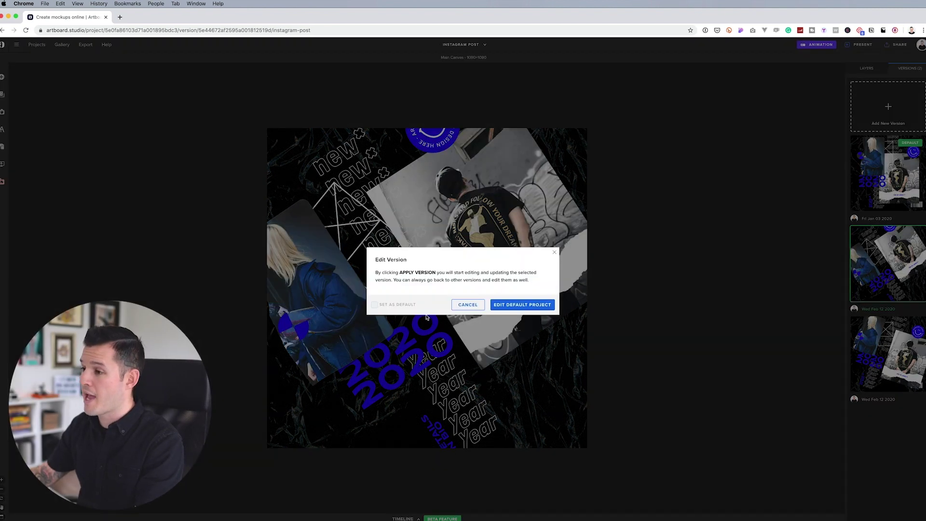
click(507, 306)
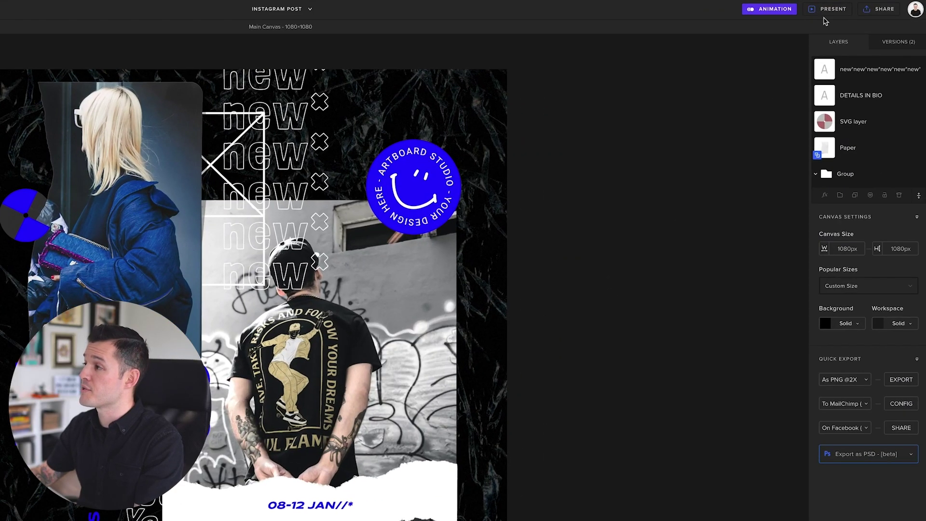
click(823, 11)
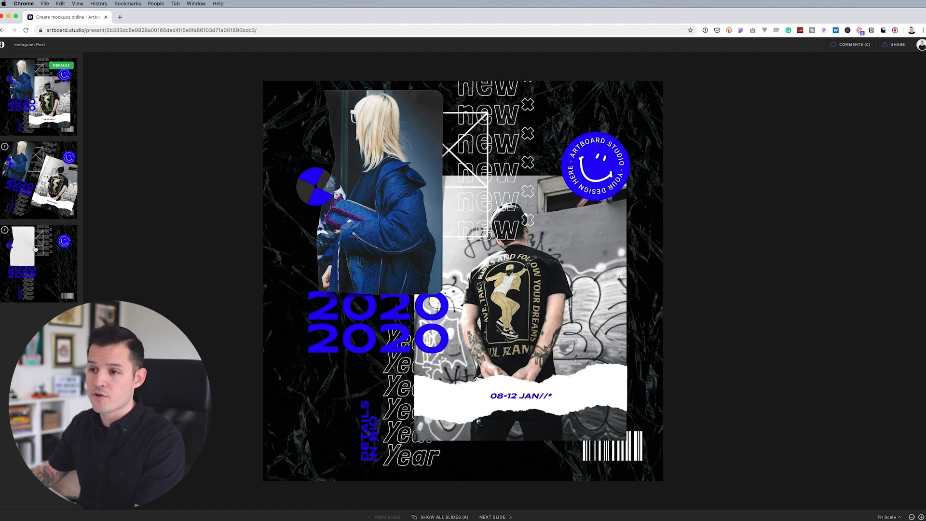
Look through the presentation slides of the different design versions
click(443, 517)
click(502, 518)
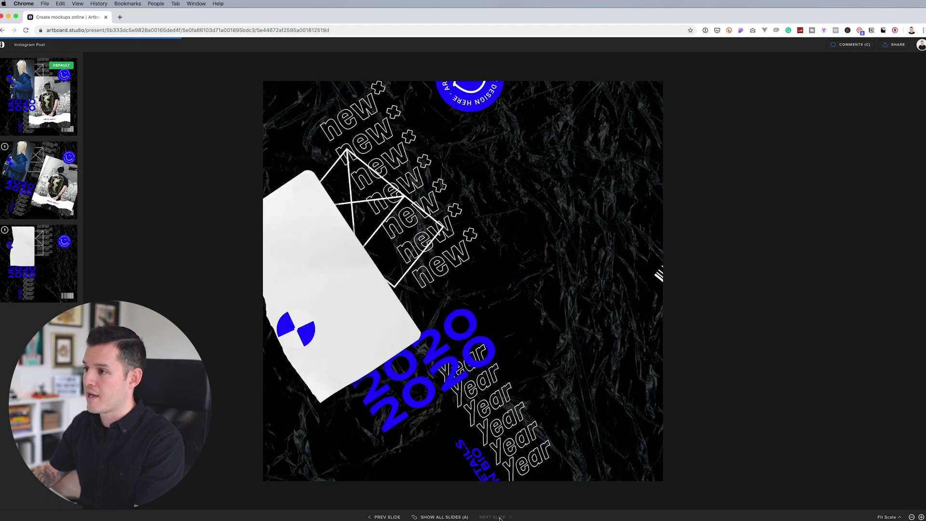
click(385, 517)
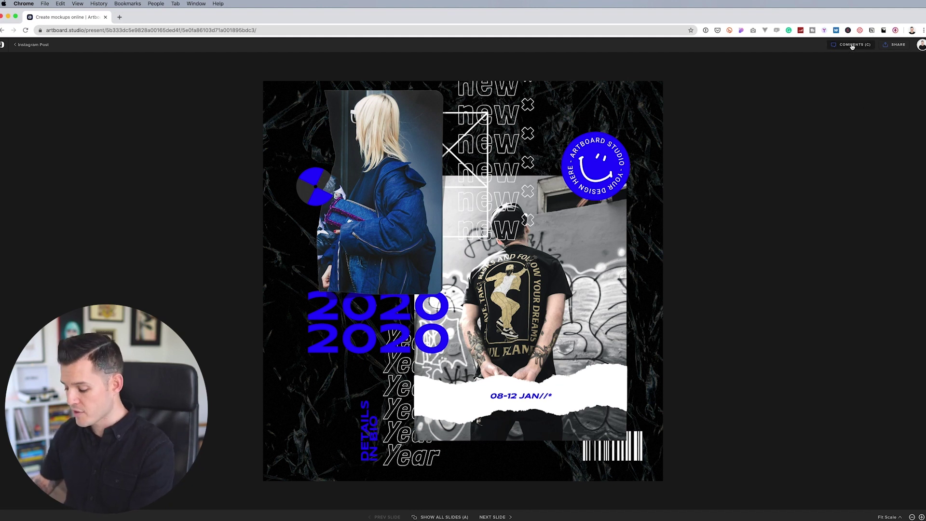
Pin the comment "try red" on the blue 2020 text, check the comment's options and close the thread
key(c)
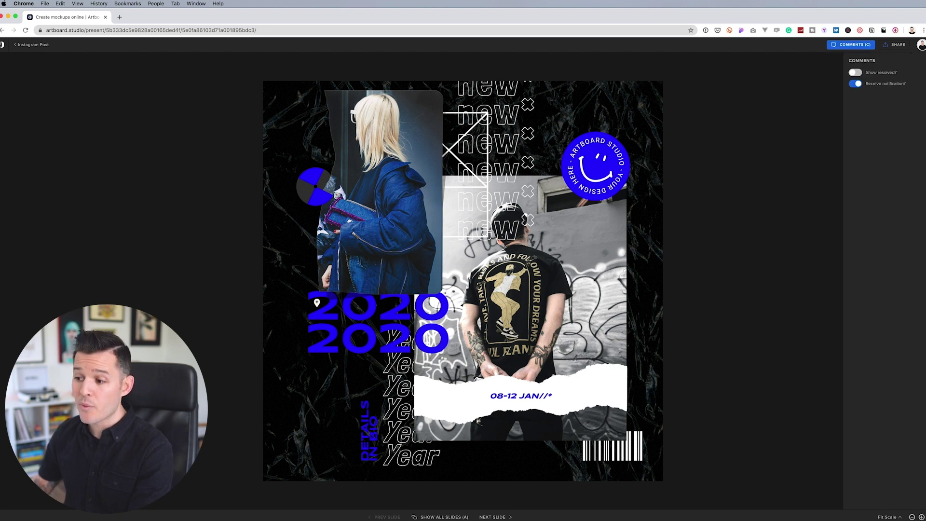
click(321, 323)
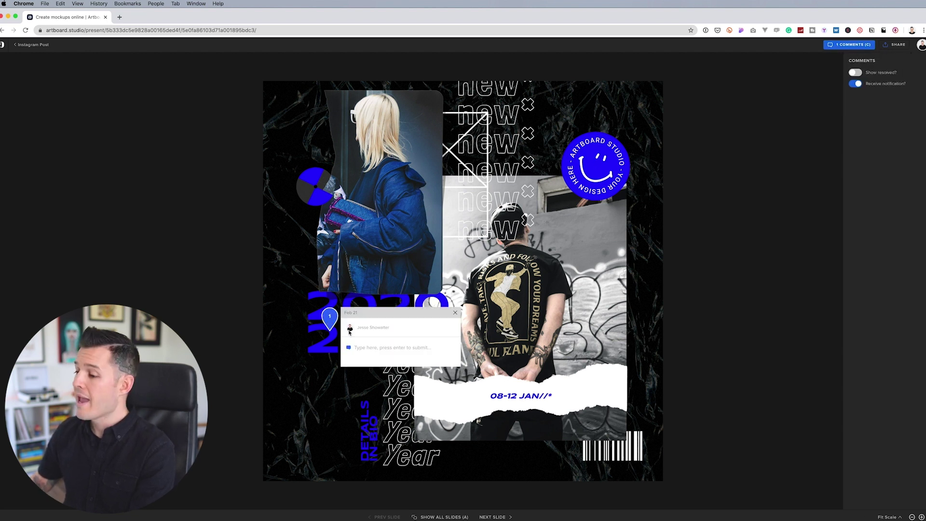
click(369, 346)
text(try red)
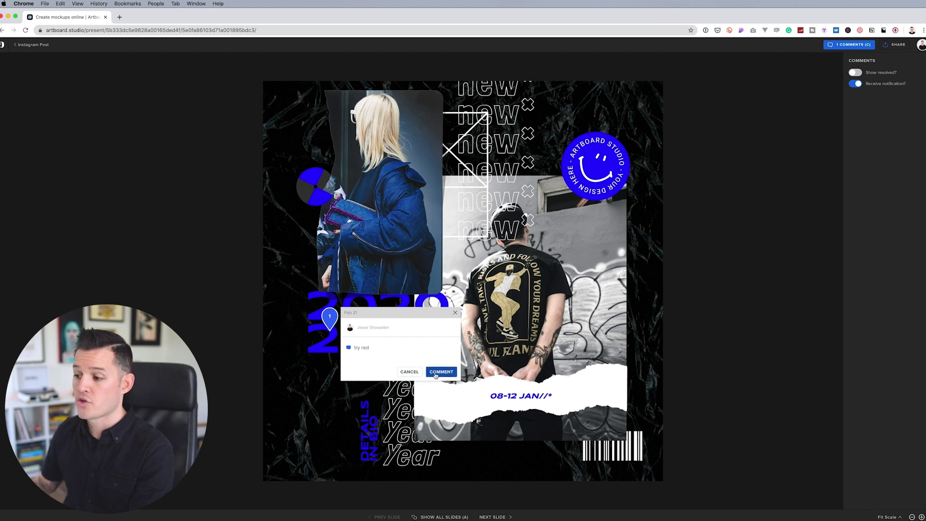
click(440, 371)
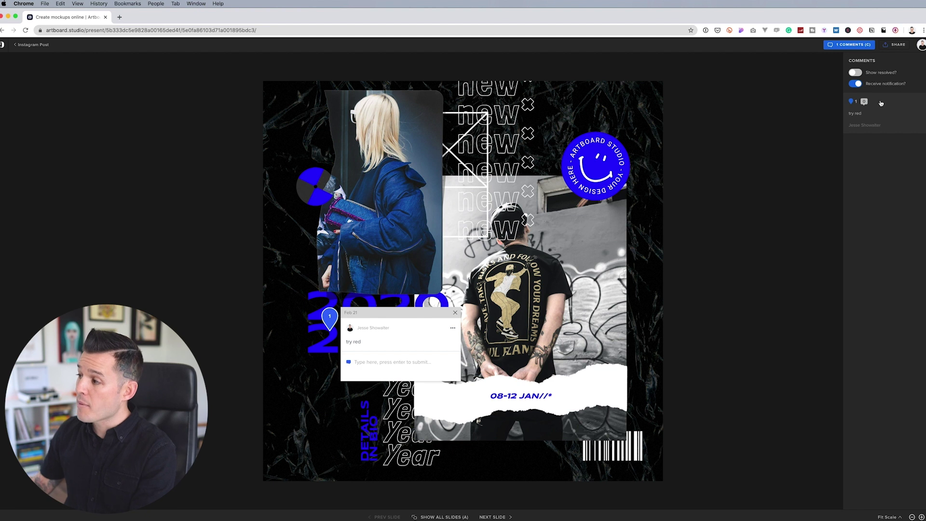
click(452, 328)
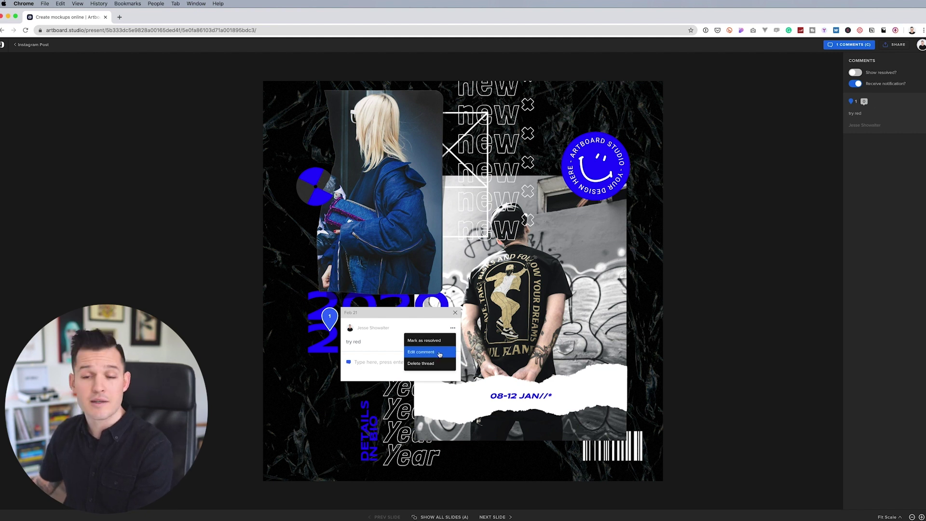
click(455, 313)
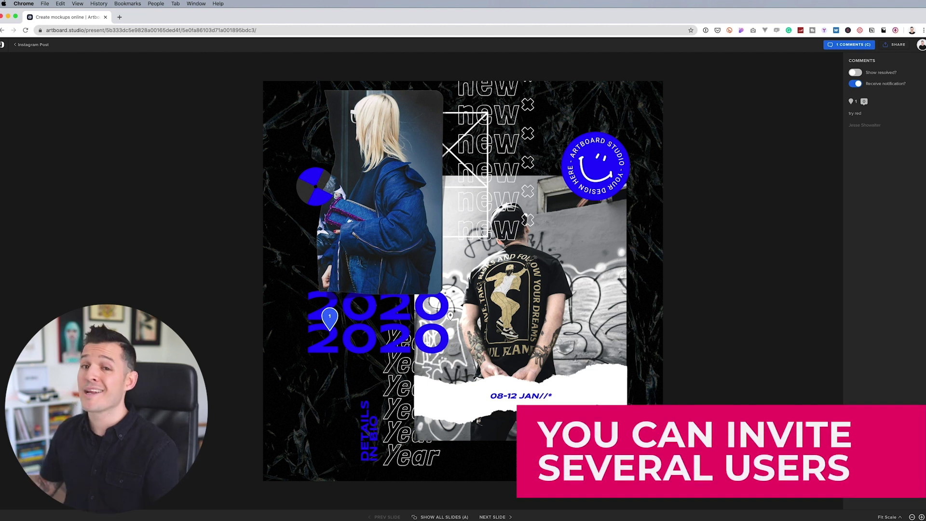
Share the presentation by adding the client's email address as an invitee and turning on the public link
click(892, 46)
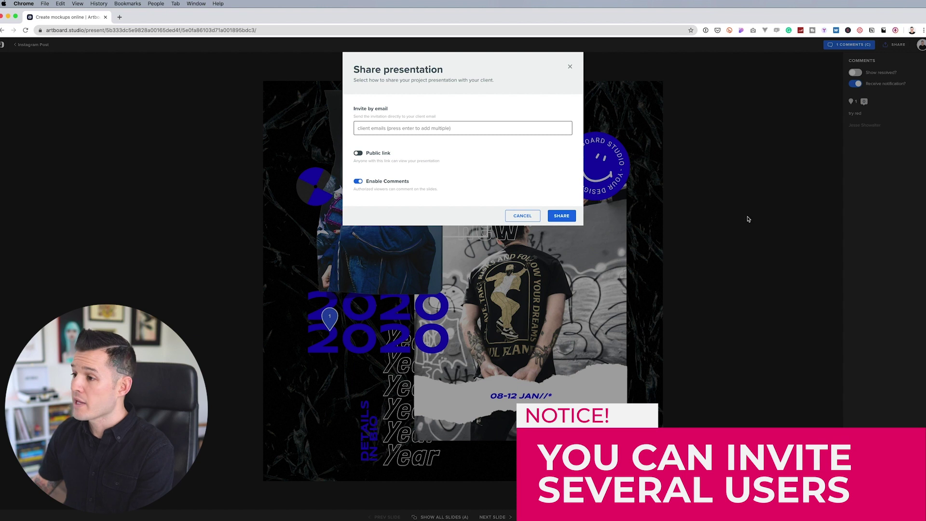
click(409, 128)
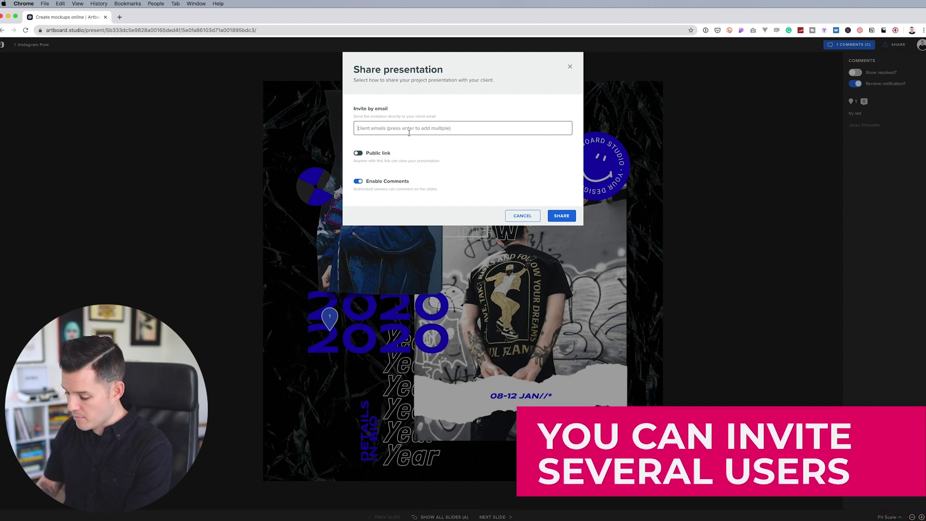
key(super+v)
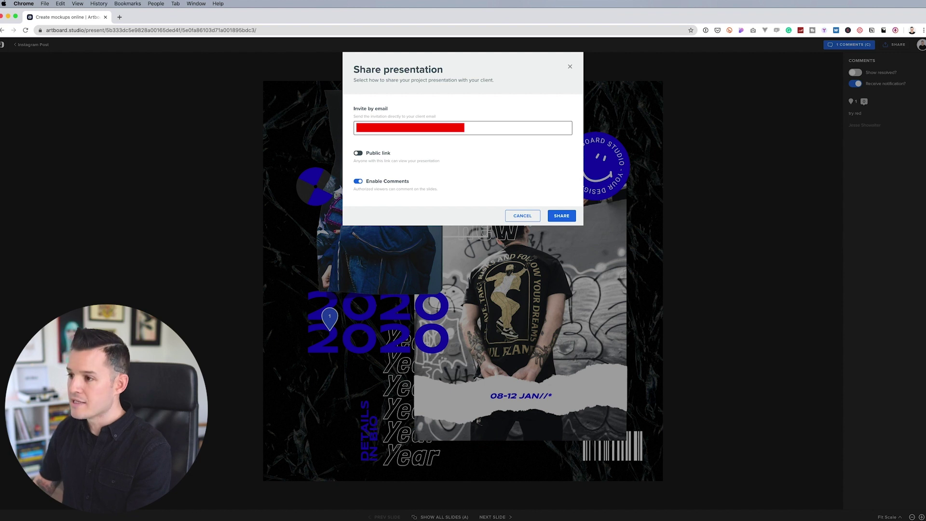
key(Return)
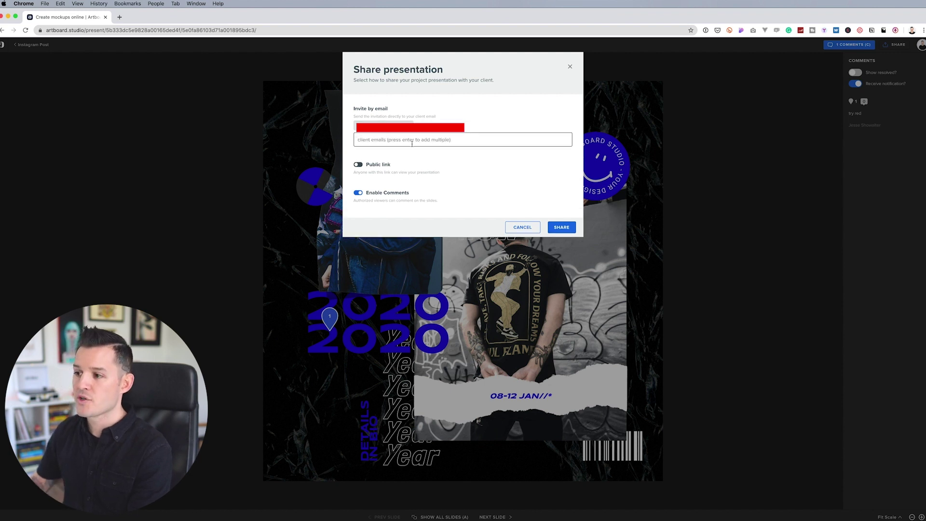
click(357, 164)
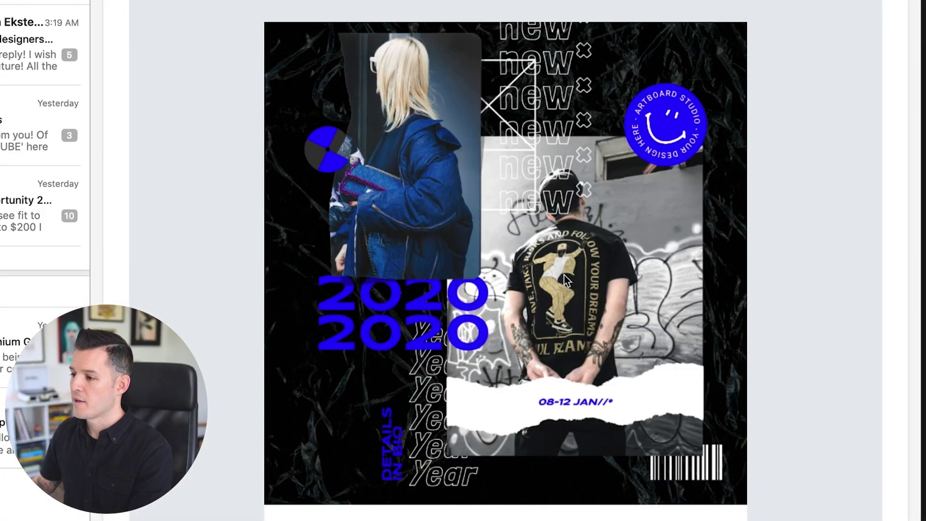
Copy the VIEW SLIDES link from the presentation invitation in the email app
scroll(526, 434, down, 3)
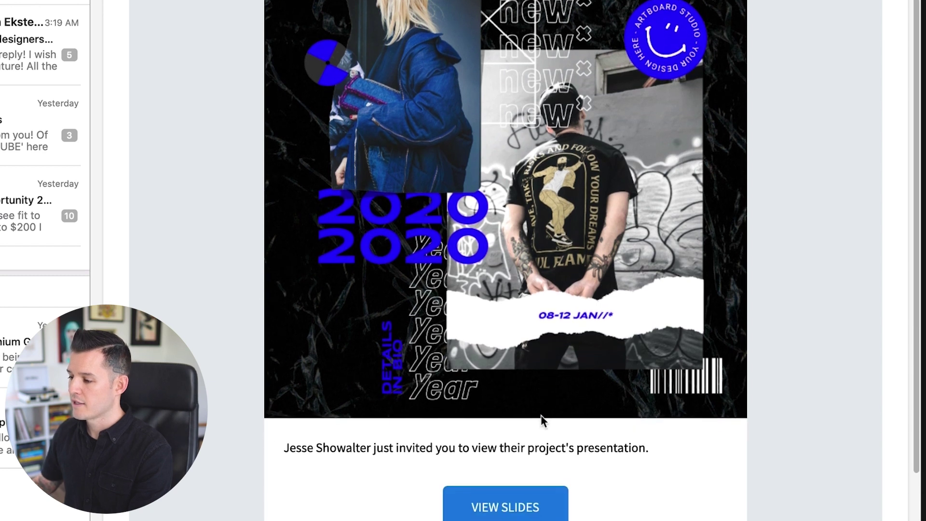
right_click(501, 491)
click(406, 430)
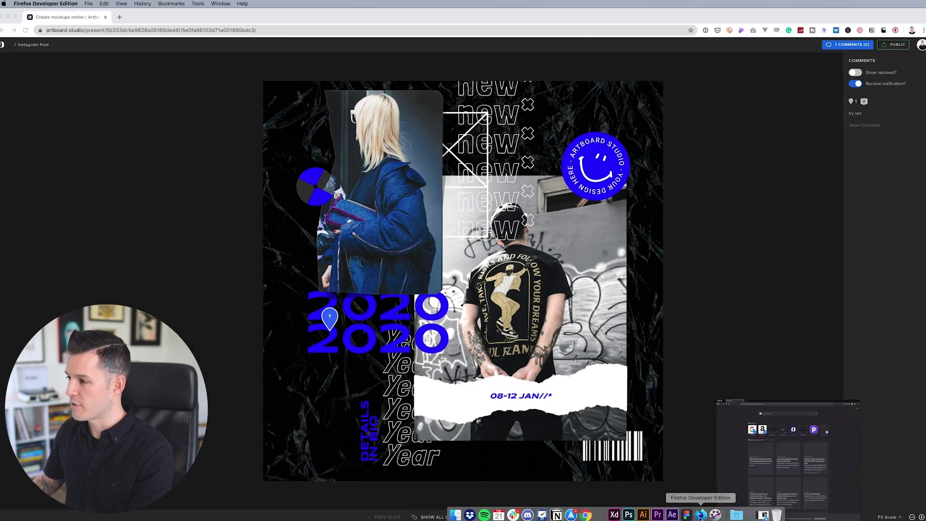
Switch to Firefox Developer Edition, open the copied presentation link, and arrange both browser windows side by side
drag(903, 21, 710, 20)
click(634, 27)
key(super+v)
key(Return)
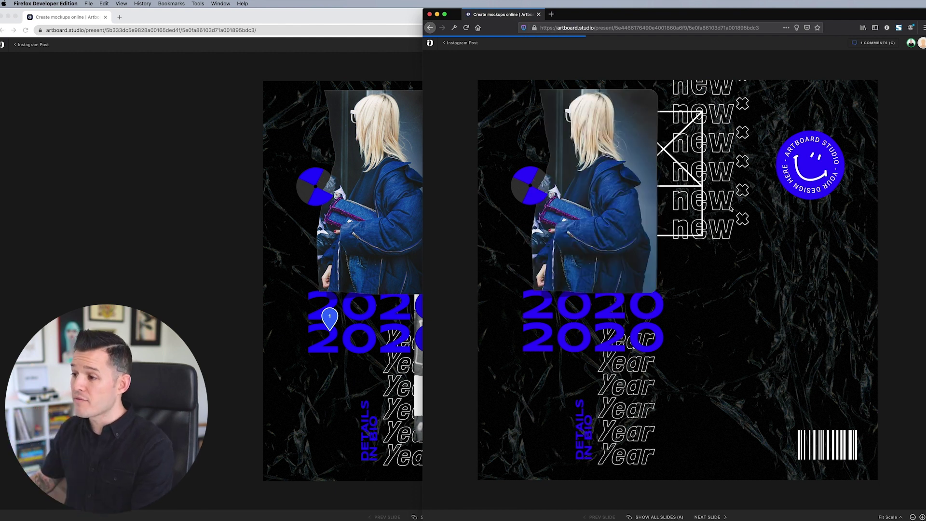
key(super+Tab)
drag(924, 225, 423, 238)
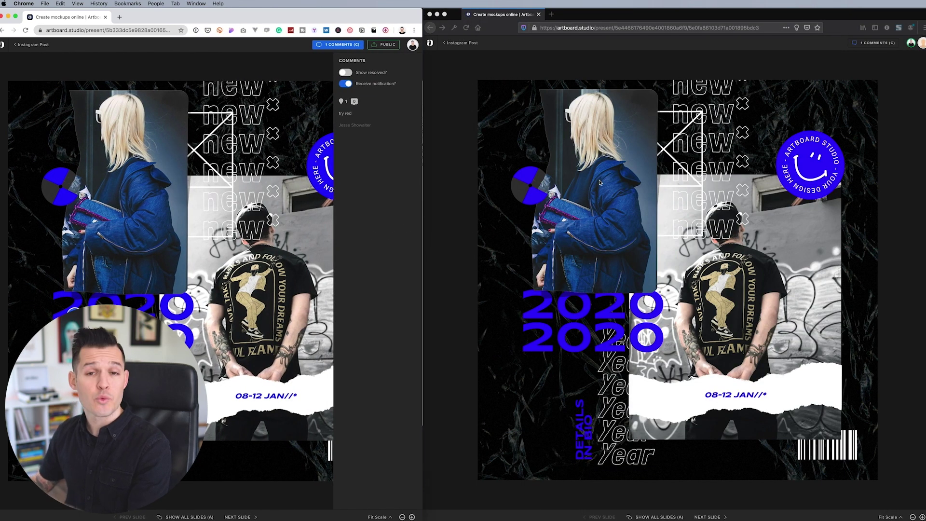
Turn on comments in the client's view and post the pinned comment "red" on the blue smiley badge
click(882, 44)
click(802, 164)
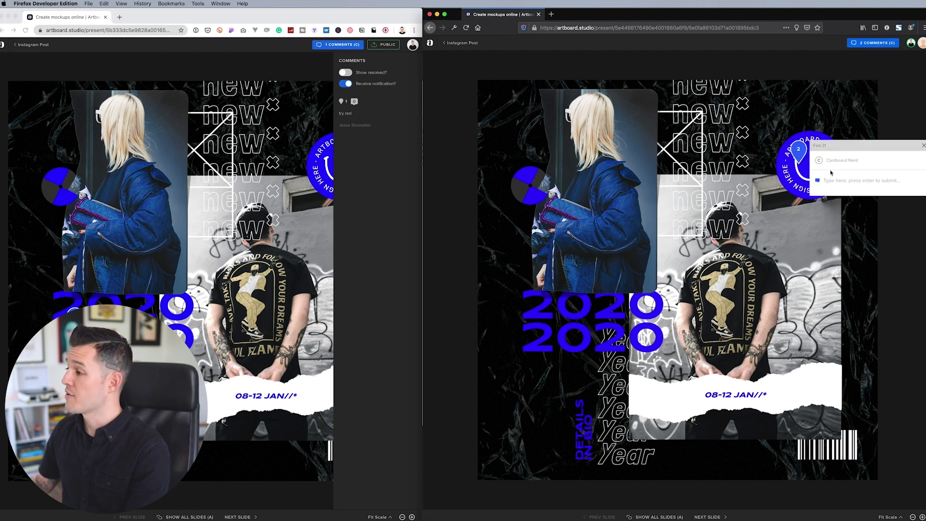
text(red)
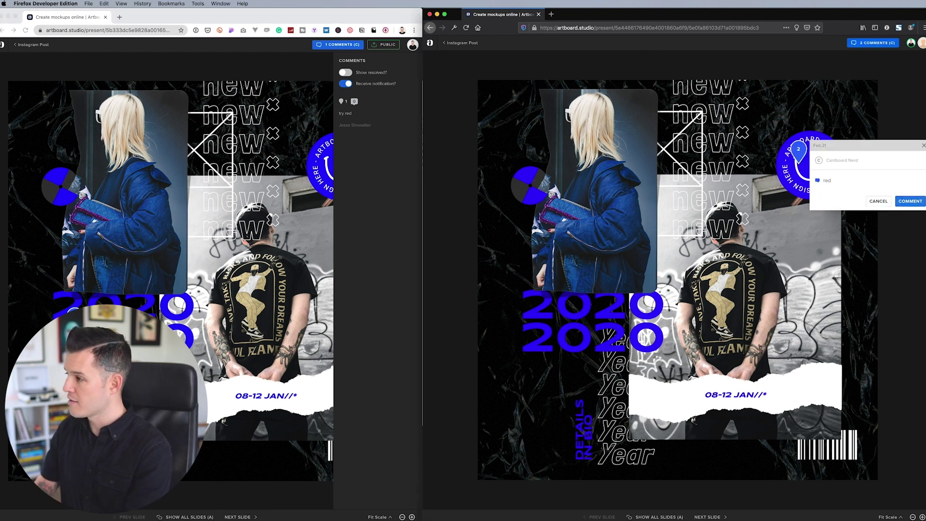
click(906, 200)
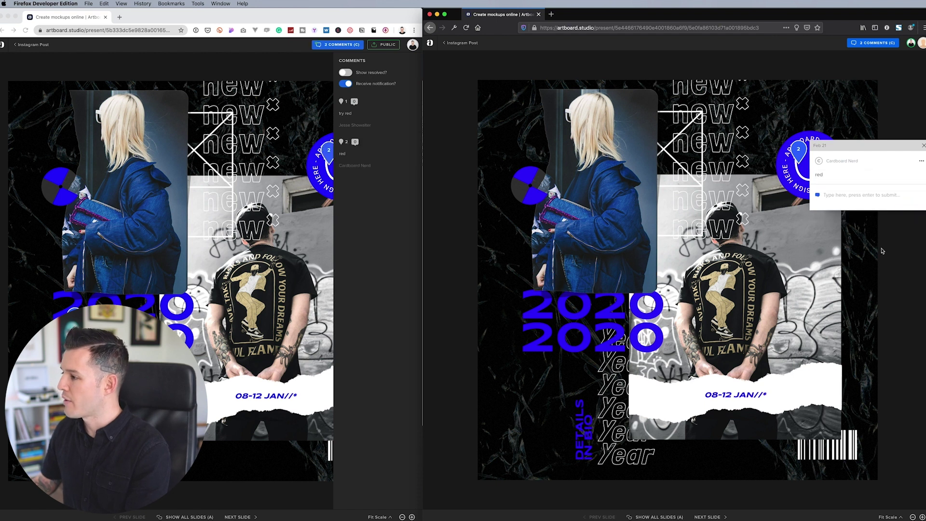
Switch to the designer's Chrome window, open the client's comment on the smiley badge and reply "OK"
click(291, 234)
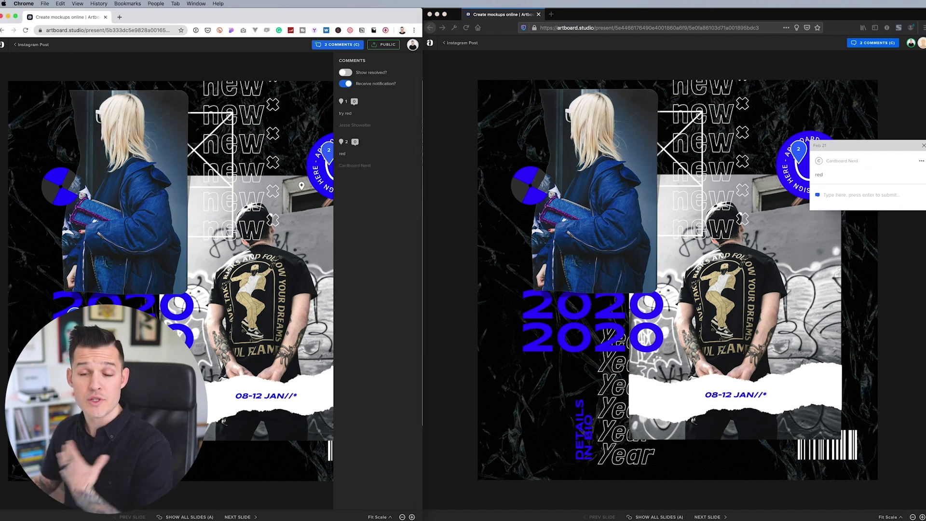
click(330, 151)
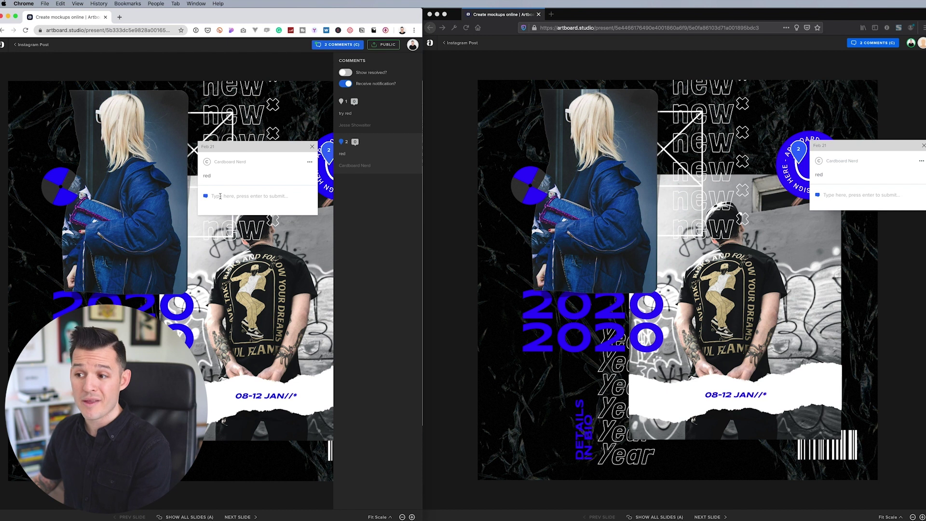
click(220, 196)
text(OK)
click(300, 221)
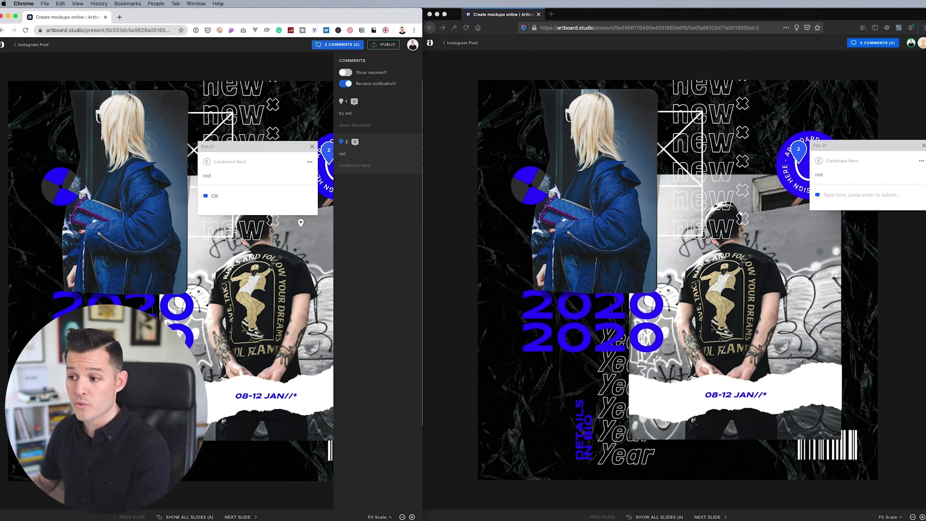
click(285, 201)
click(302, 220)
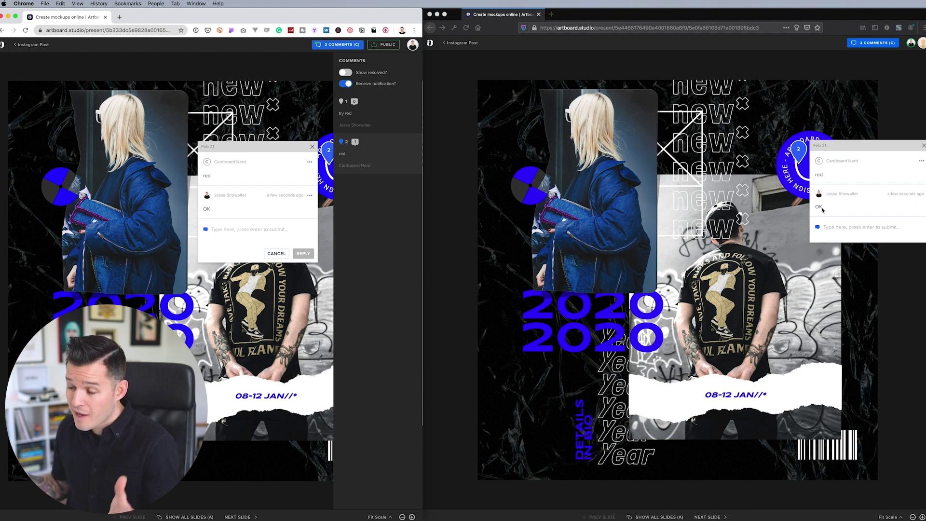
Return to the Instagram Post project editor and change the 2020 text's color to red (FE0000)
click(38, 49)
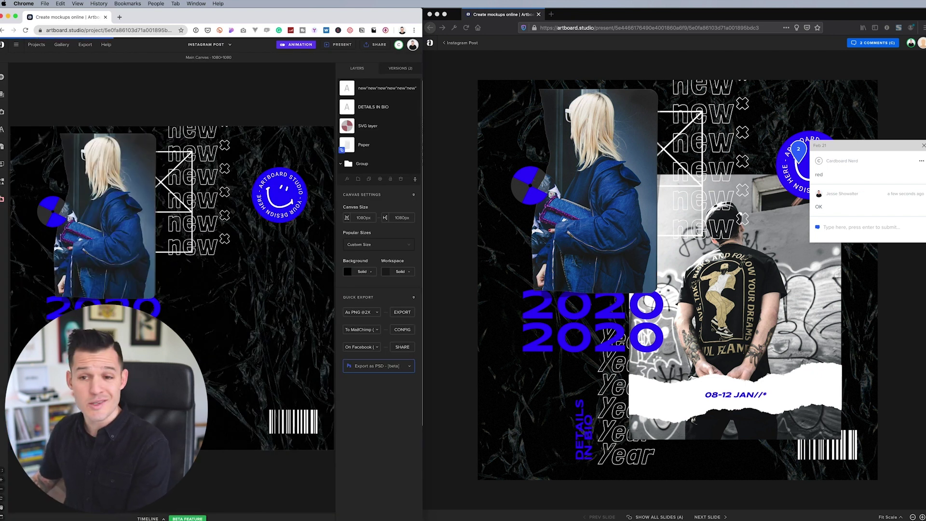
click(58, 309)
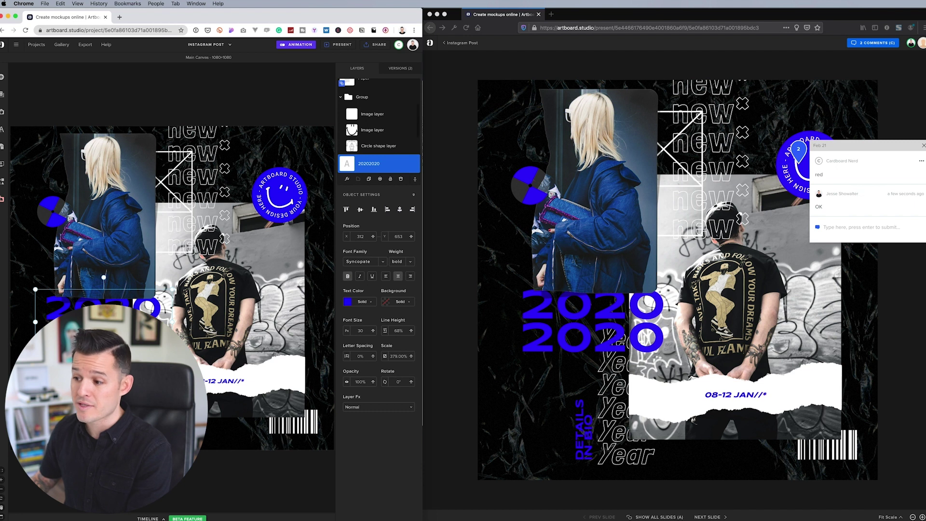
click(348, 302)
click(262, 374)
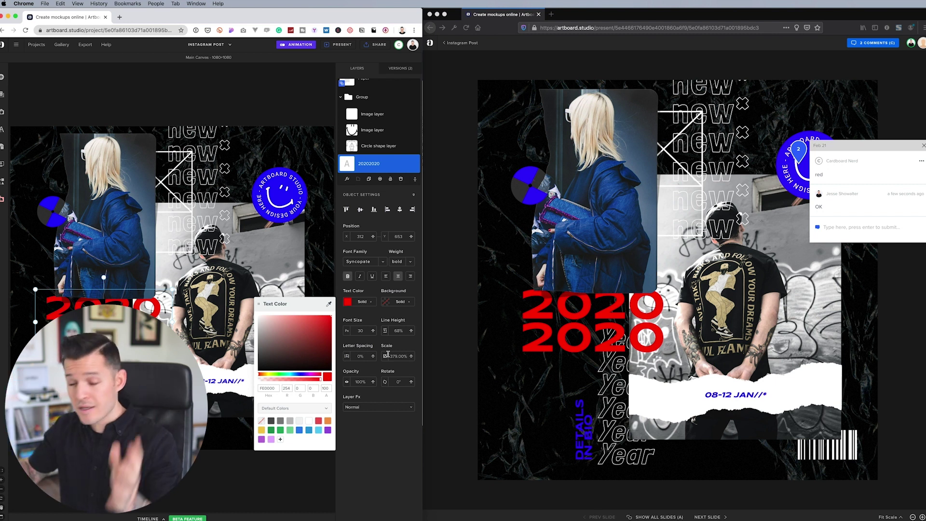
Change the smiley badge's circle shape layer to red and deselect it
click(285, 193)
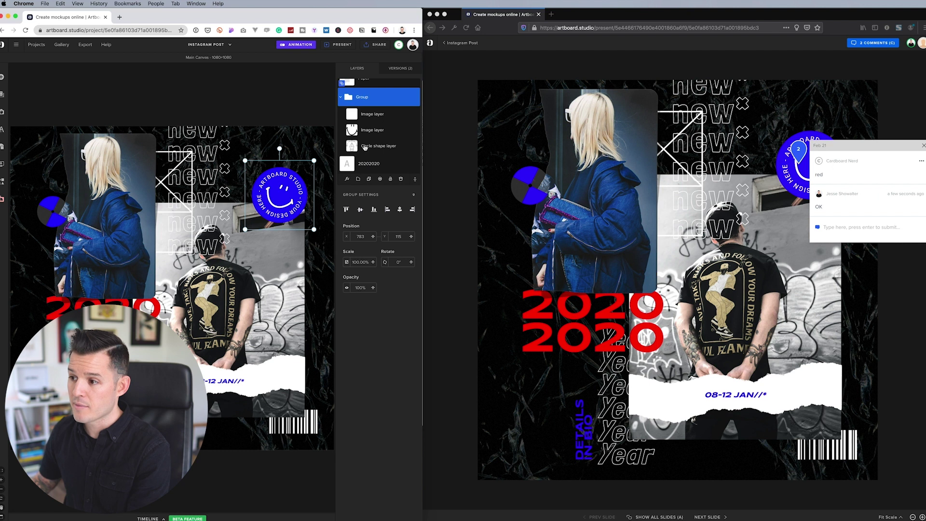
click(364, 147)
click(348, 263)
drag(260, 336, 258, 336)
click(39, 73)
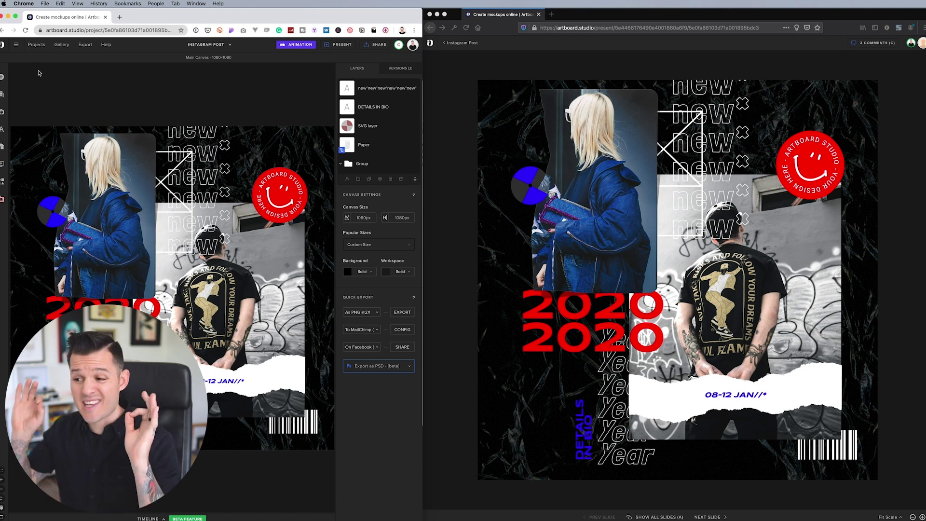
Reopen the presentation with its comments and mark both comment threads as resolved
click(339, 44)
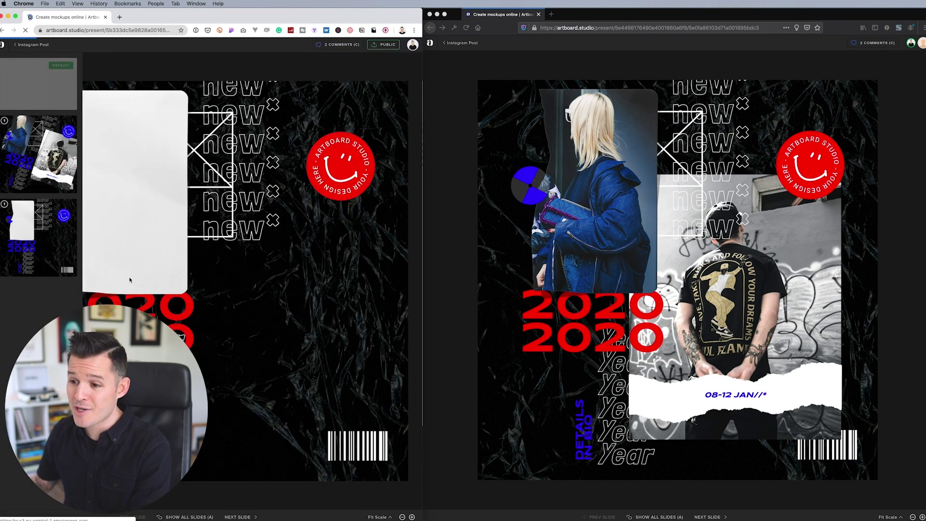
click(340, 46)
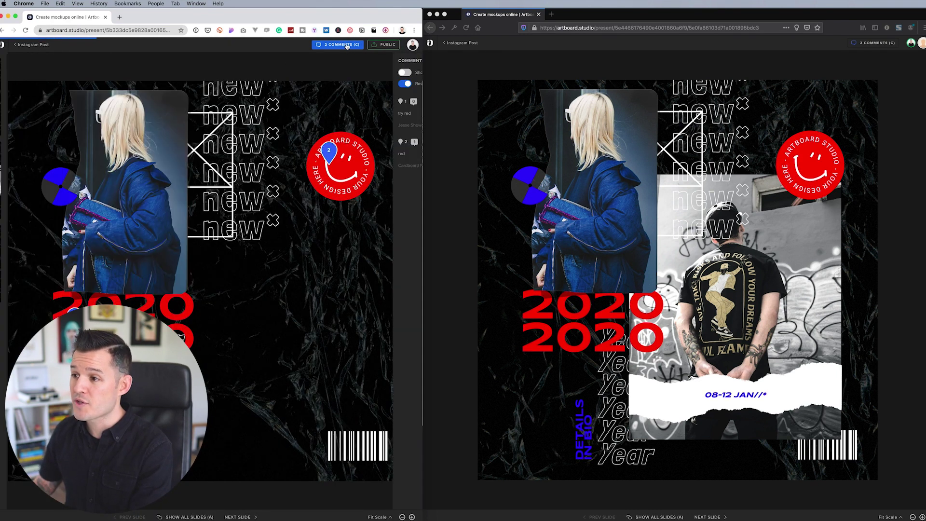
click(375, 109)
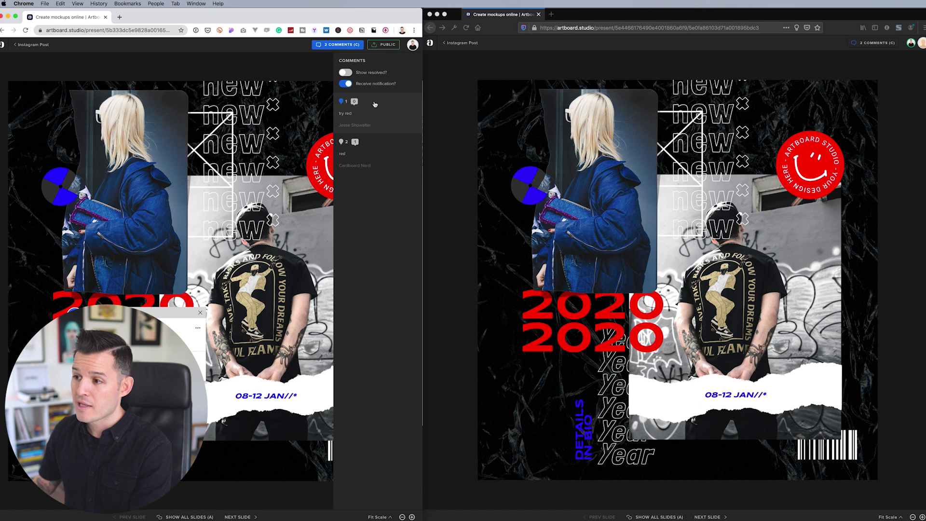
click(197, 328)
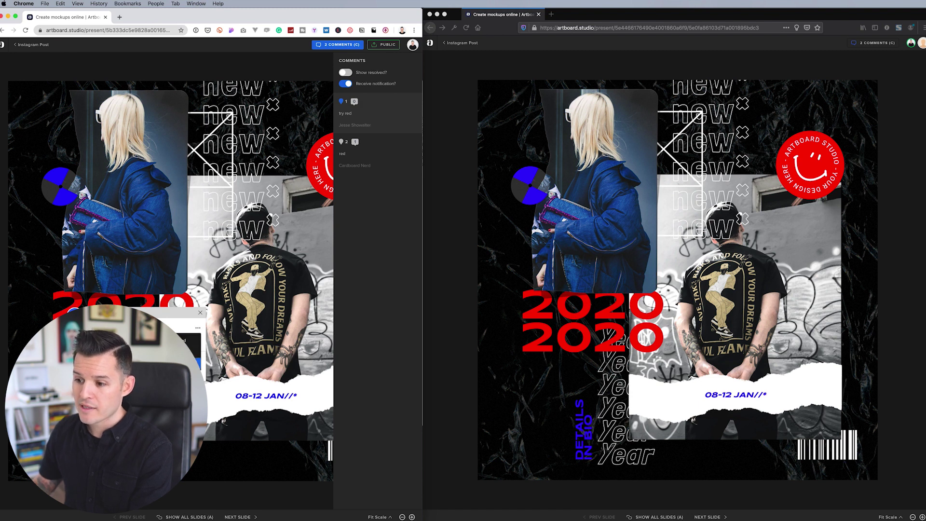
click(189, 340)
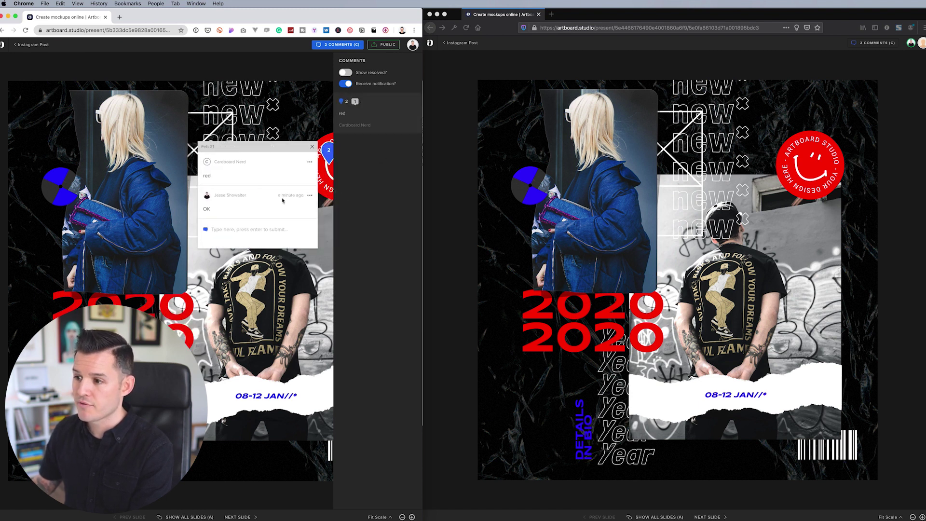
click(309, 161)
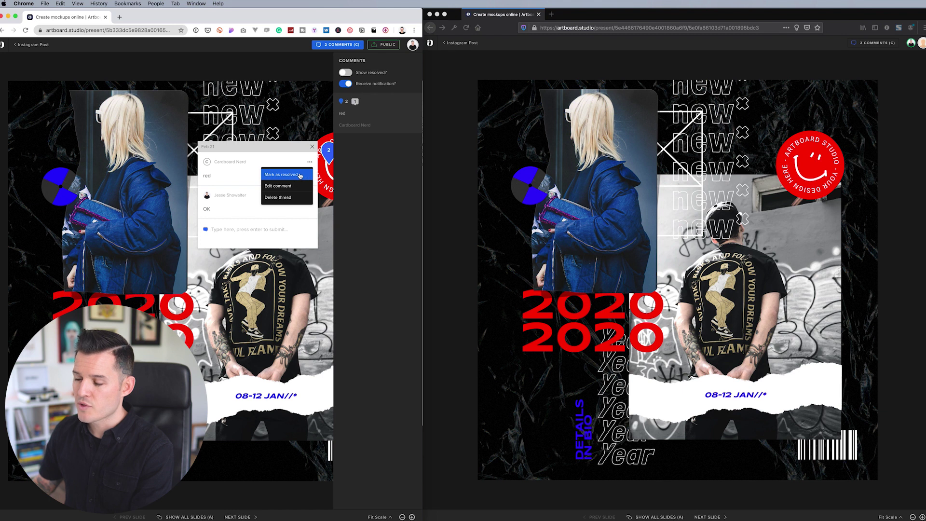
click(299, 177)
Toggle the display of resolved comments on and off to compare, leaving it turned on
click(345, 73)
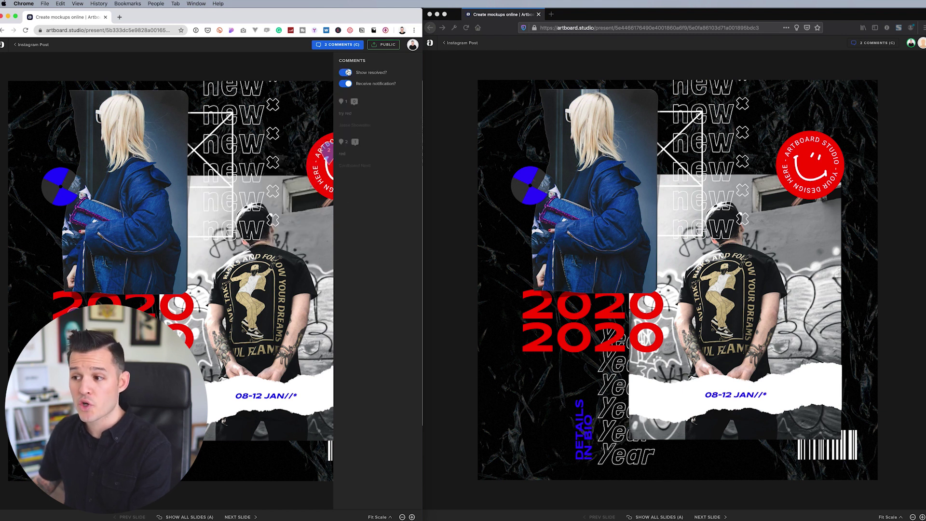
click(349, 74)
click(348, 73)
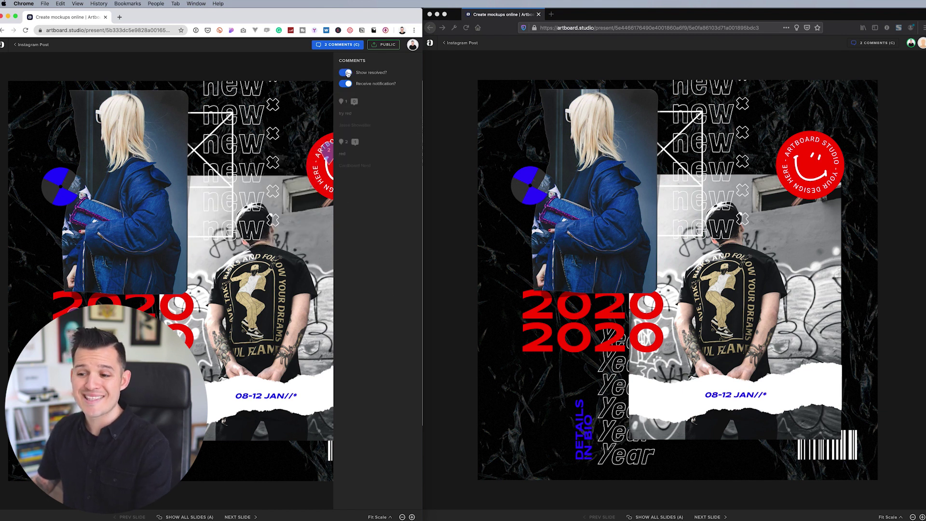
click(348, 73)
click(349, 73)
click(348, 74)
click(348, 74)
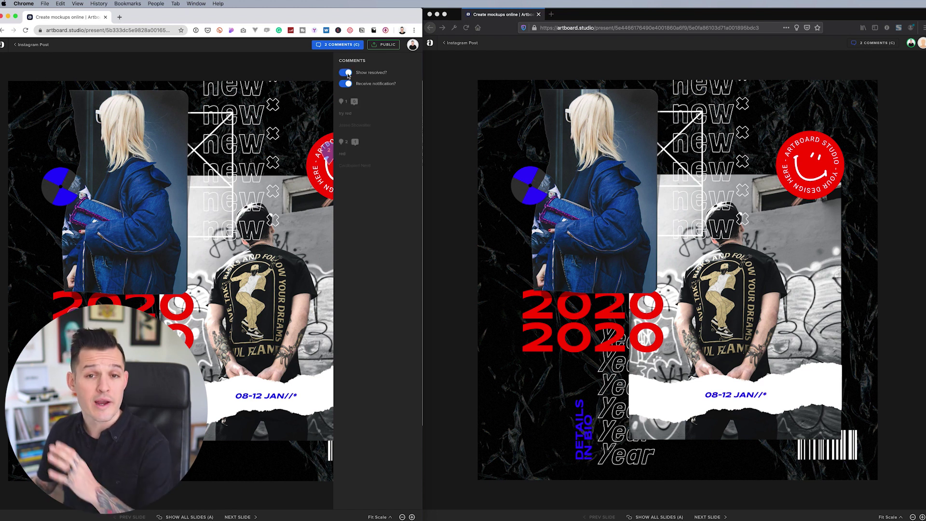